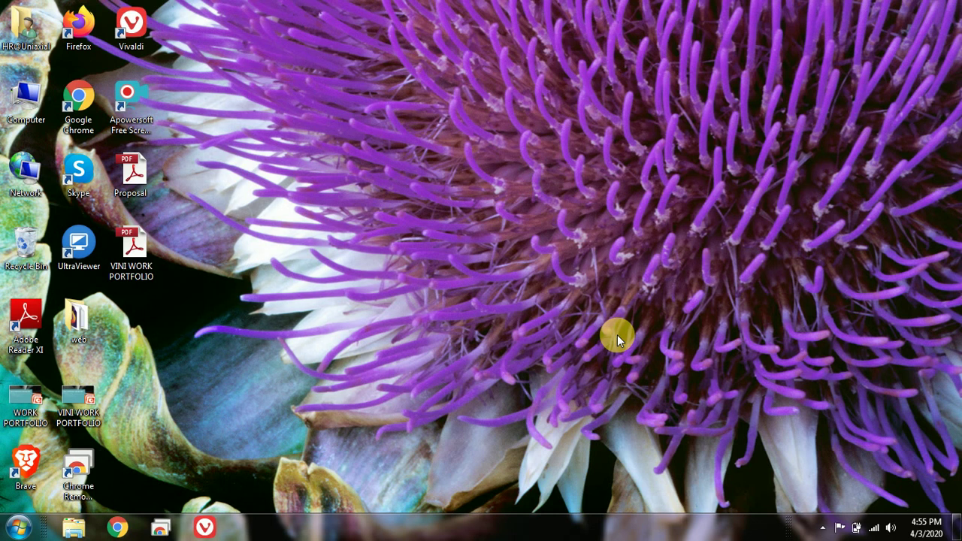
- Dismiss the Run box and search the Start menu for osk
{"action": "key", "text": "super+r"}
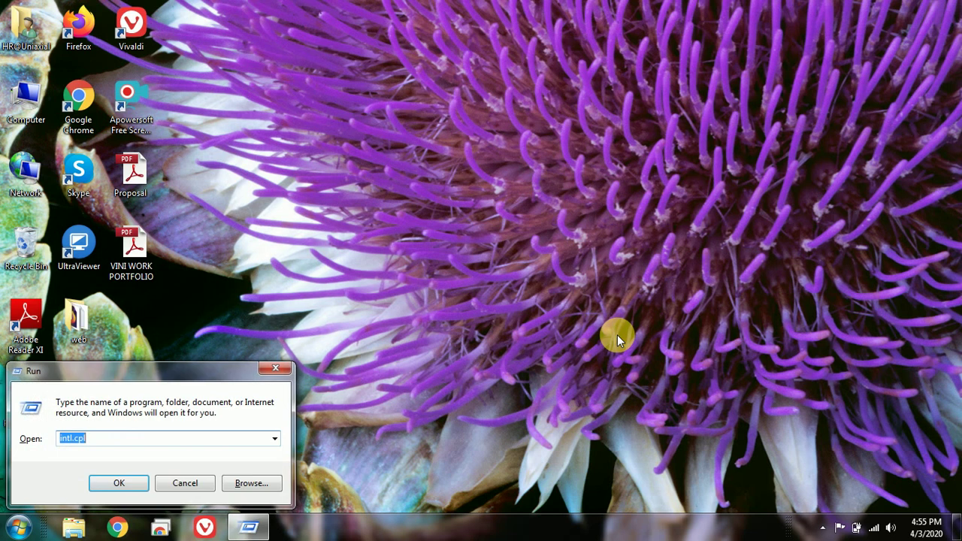
{"action": "left_click", "coordinate": [272, 371]}
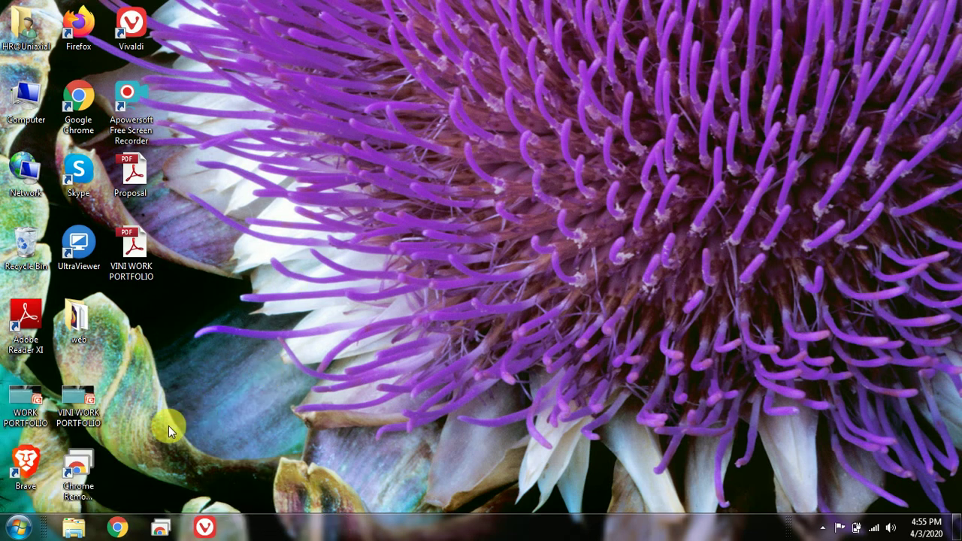
{"action": "left_click", "coordinate": [11, 533]}
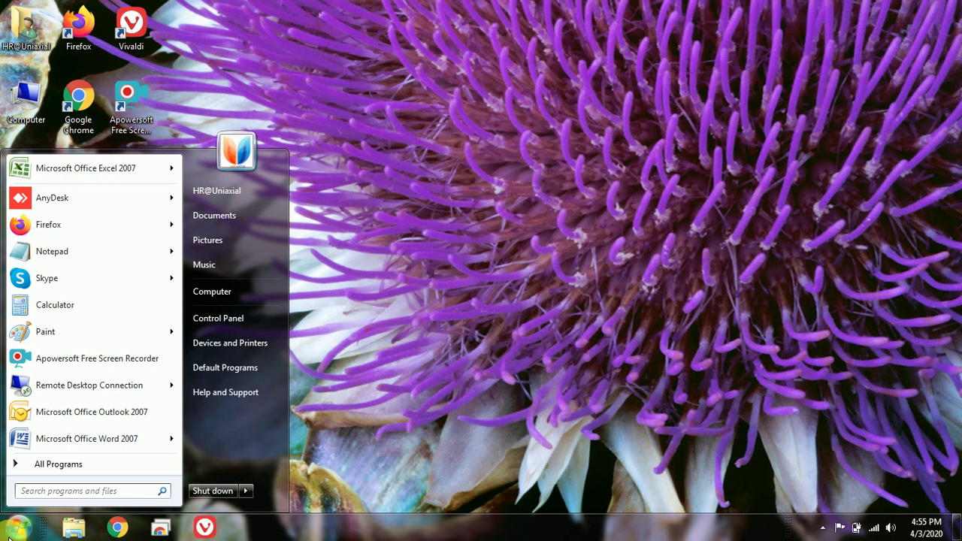
{"action": "type", "text": "o"}
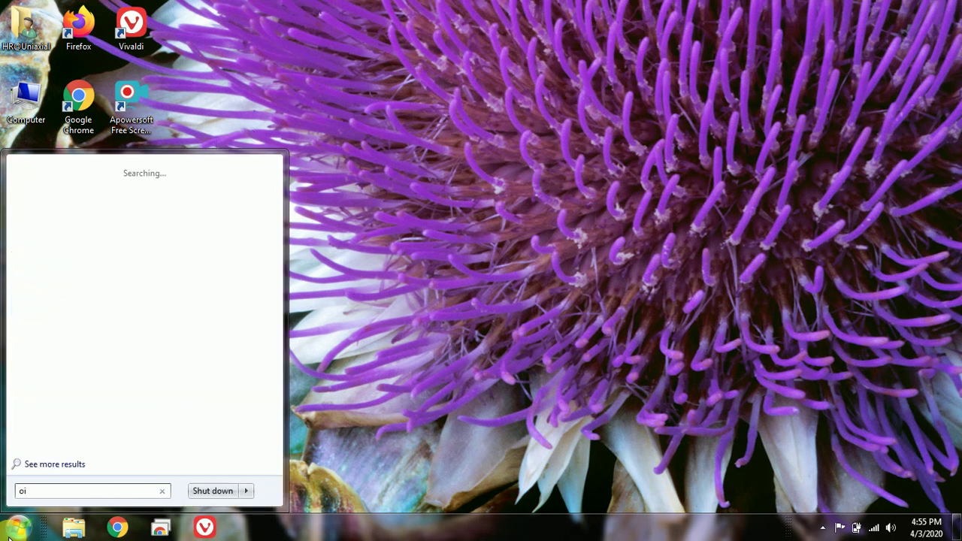
{"action": "type", "text": "sk"}
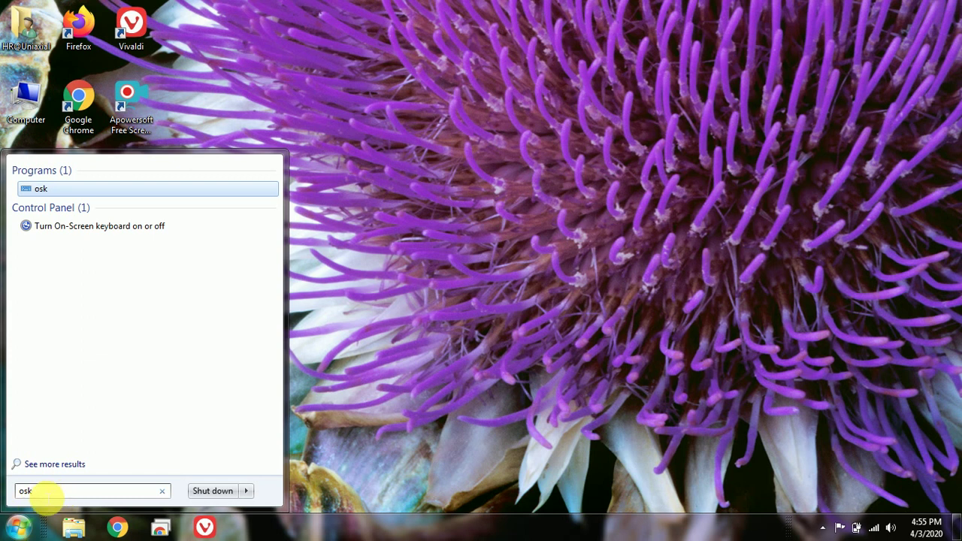
- Launch the On-Screen Keyboard program from the osk search results
{"action": "key", "text": "Return"}
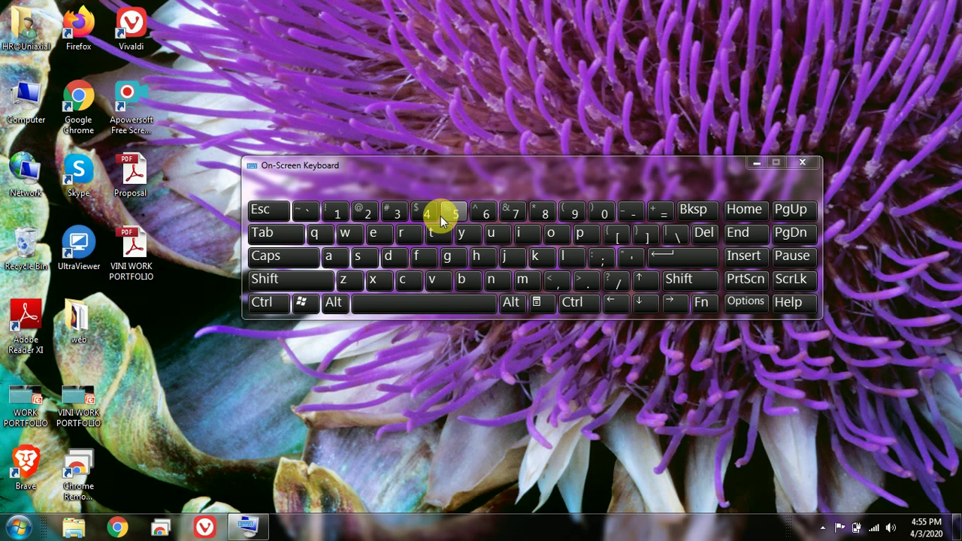
{"action": "key", "text": "super+r"}
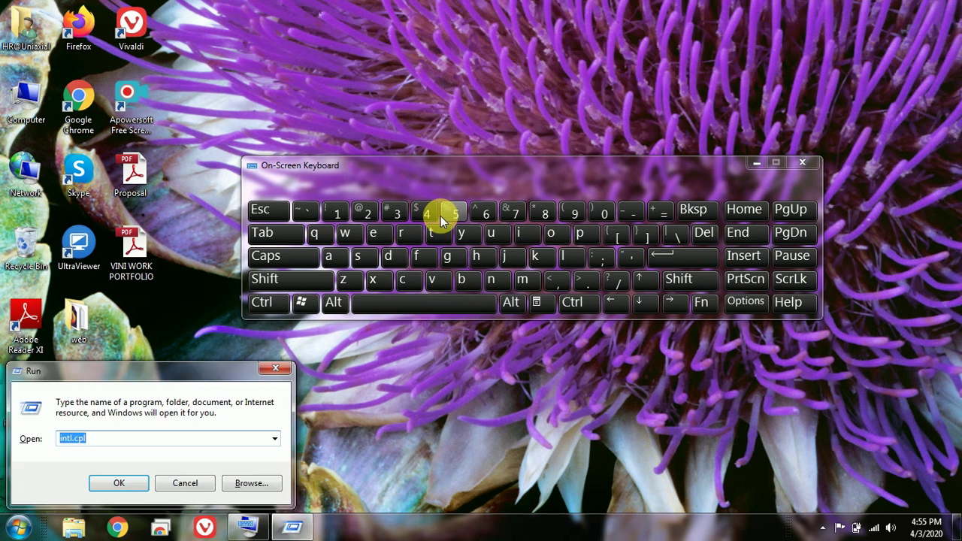
{"action": "type", "text": "osk"}
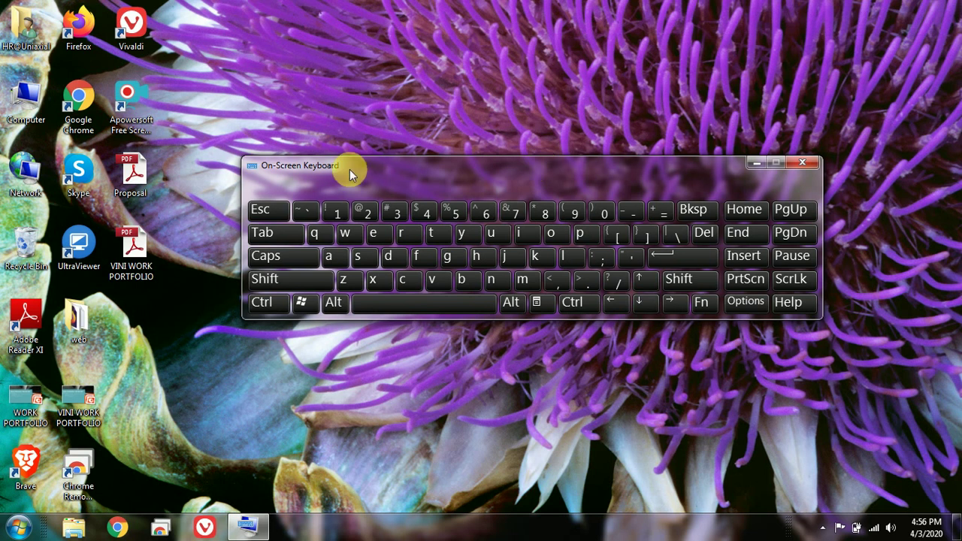
{"action": "left_click", "coordinate": [207, 220]}
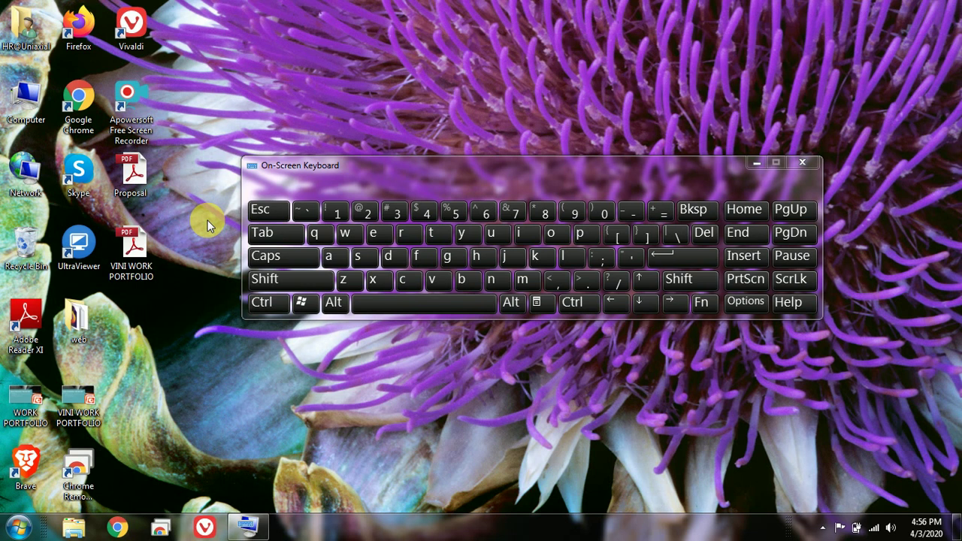
- Run intl.cpl from the Run box to open Region and Language settings
{"action": "key", "text": "super+r"}
{"action": "type", "text": "int"}
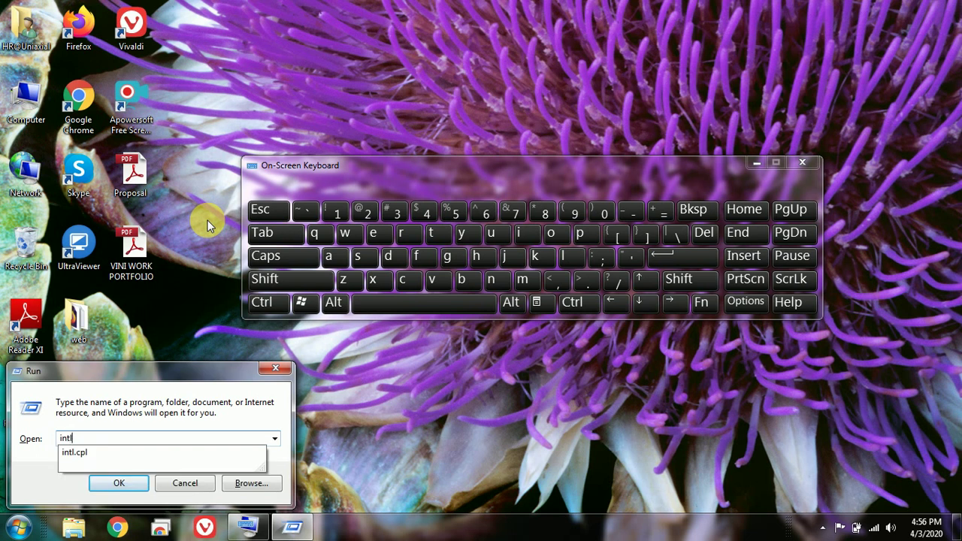
{"action": "key", "text": "Down"}
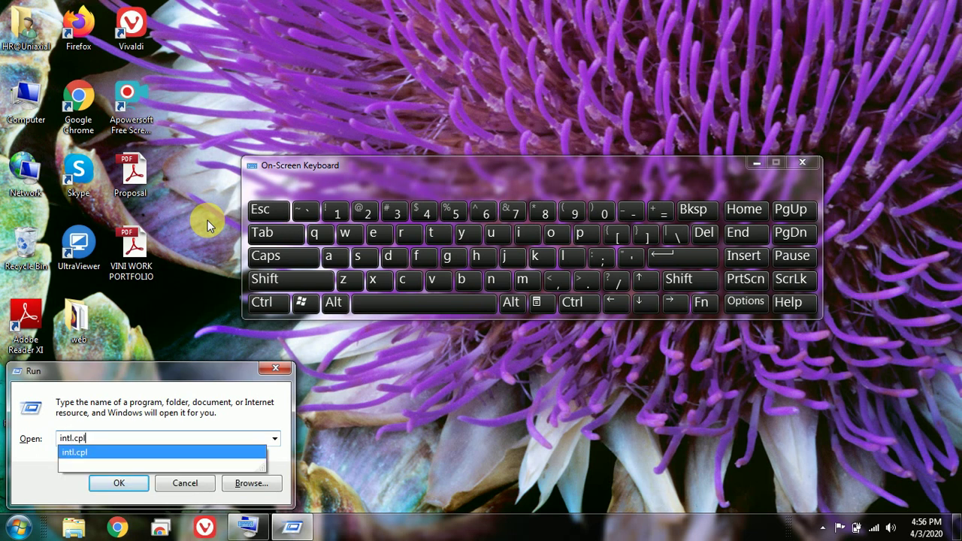
{"action": "left_click", "coordinate": [94, 455]}
{"action": "left_click", "coordinate": [115, 483]}
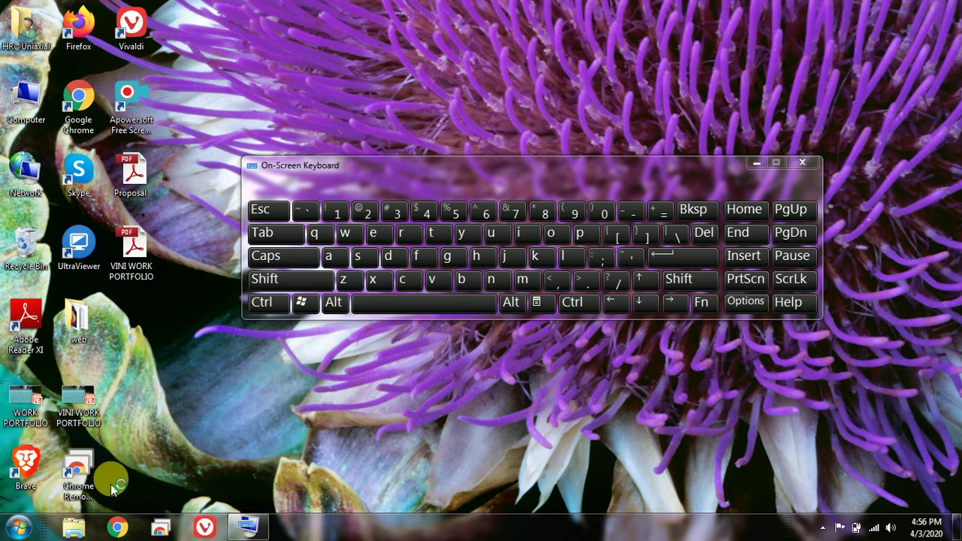
- Show the Keyboards and Languages tab and move the On-Screen Keyboard up and right
{"action": "left_click", "coordinate": [819, 530]}
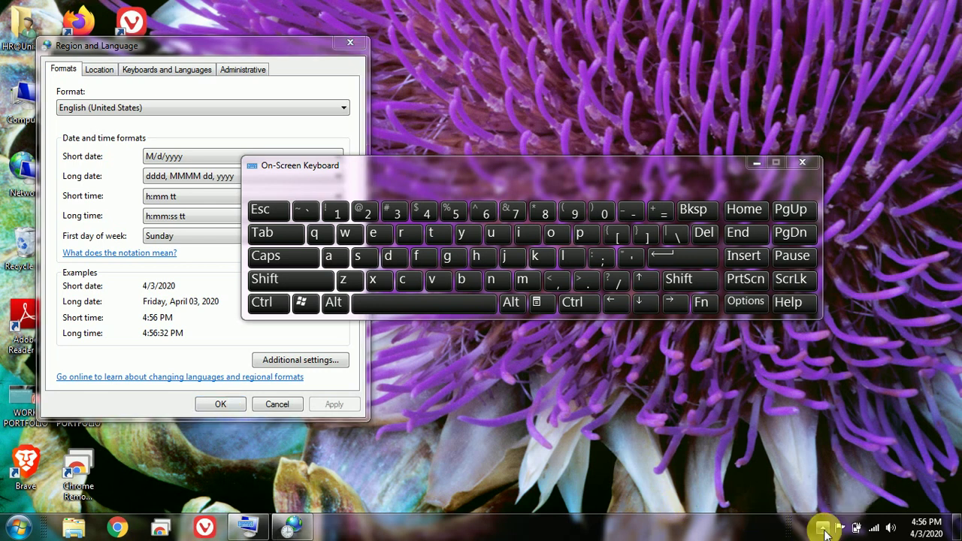
{"action": "left_click", "coordinate": [175, 323]}
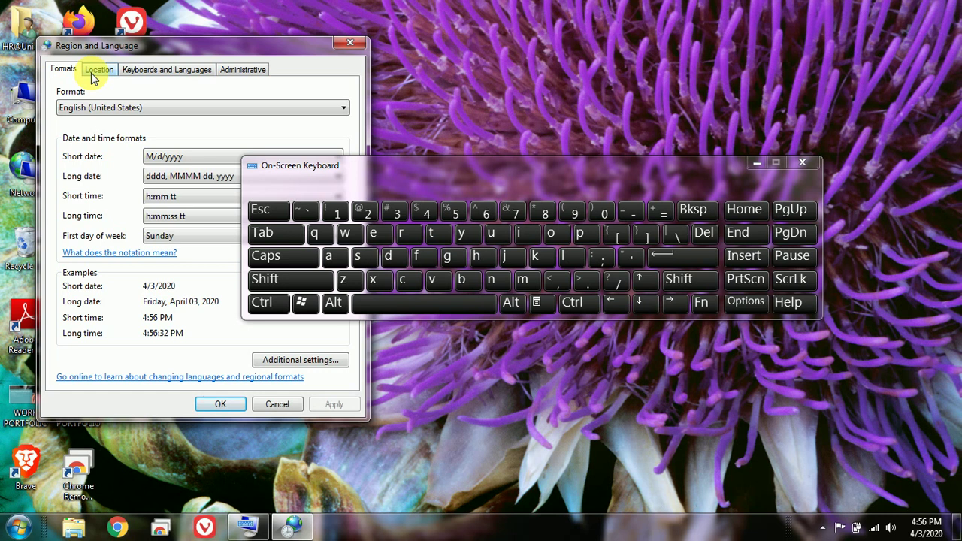
{"action": "left_click", "coordinate": [162, 71]}
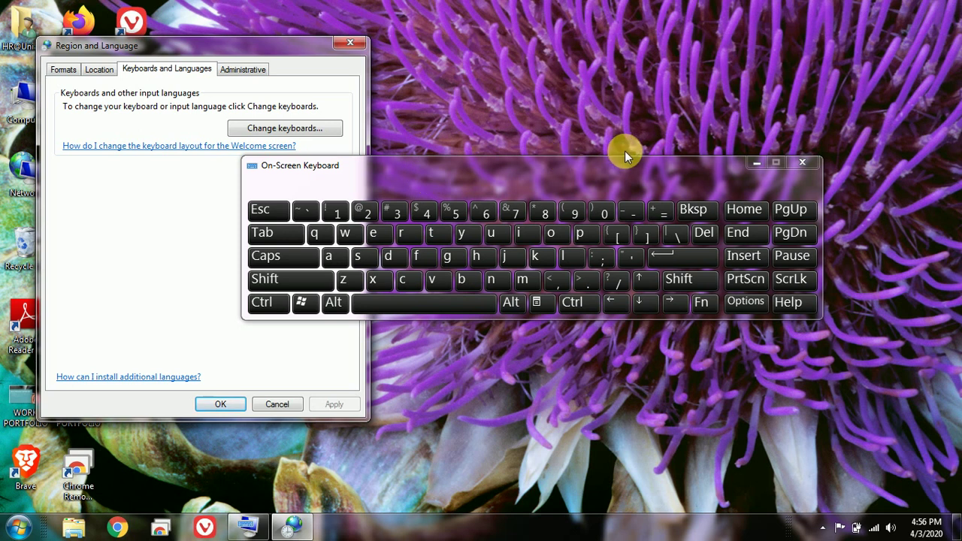
{"action": "left_click_drag", "start_coordinate": [608, 163], "coordinate": [749, 148]}
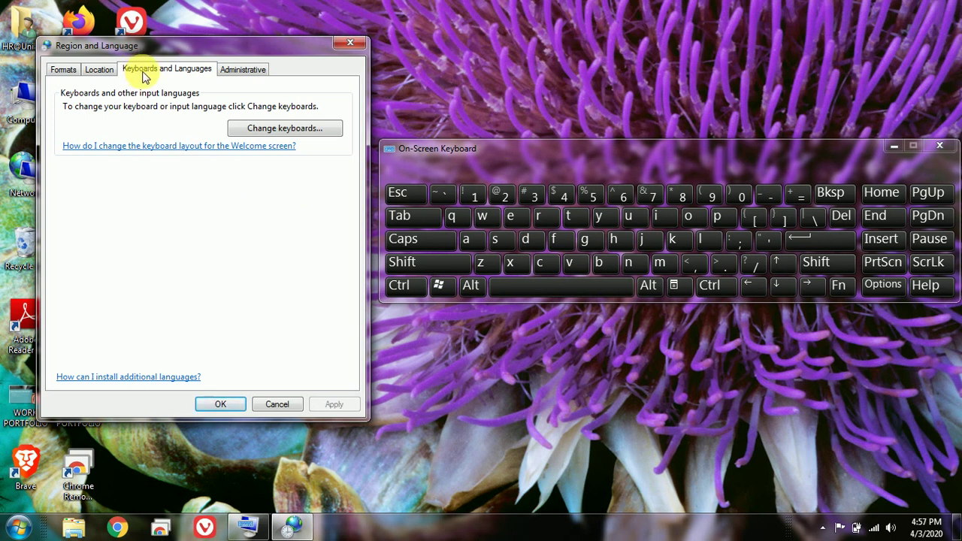
- Open Change keyboards, select English (United States), and start adding an input language
{"action": "left_click", "coordinate": [286, 136]}
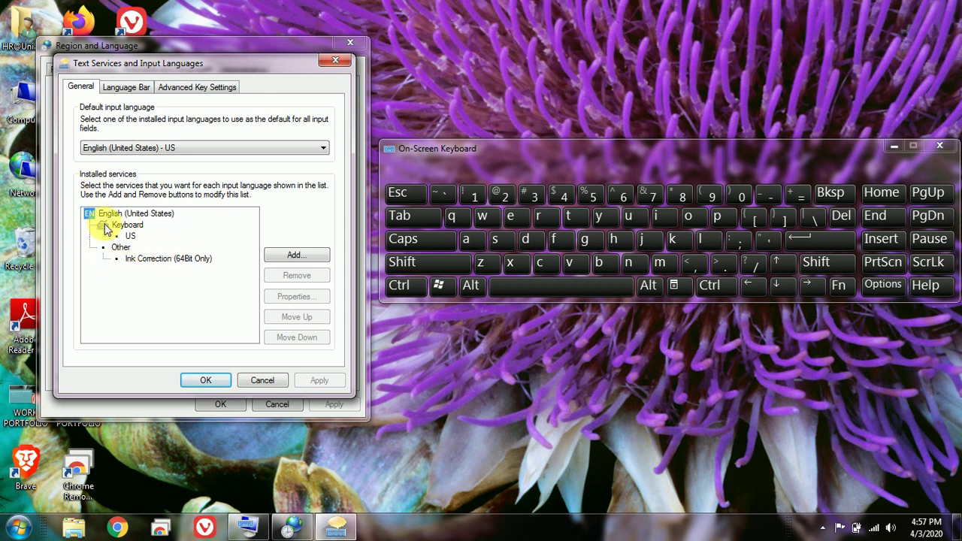
{"action": "left_click", "coordinate": [189, 287]}
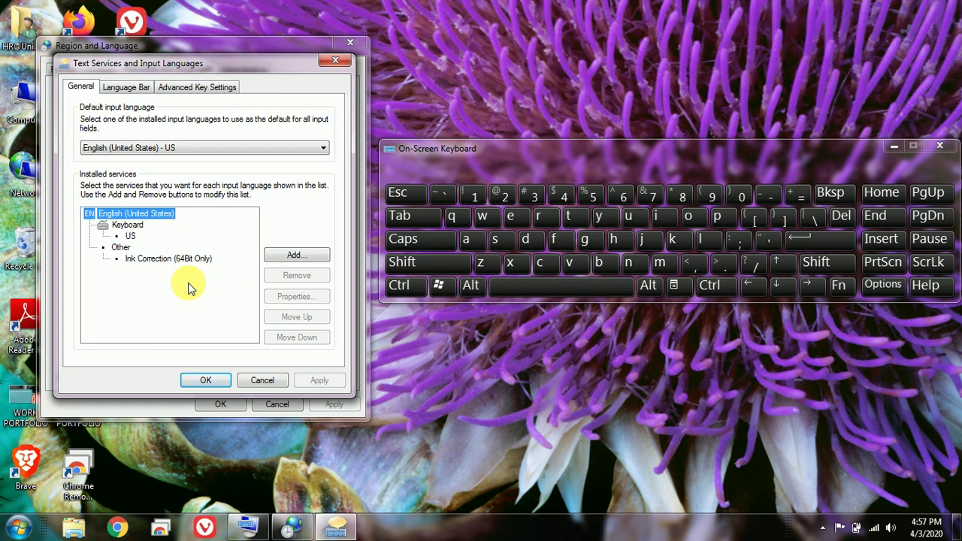
{"action": "left_click", "coordinate": [295, 257]}
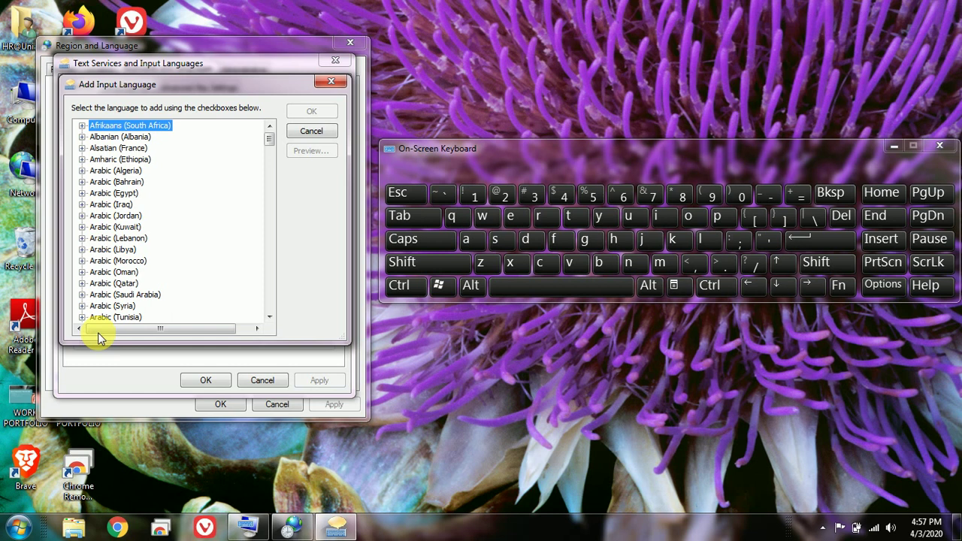
- Scroll the language list to Hindi (India) and expand its Keyboard layouts
{"action": "left_click", "coordinate": [269, 320]}
{"action": "left_click", "coordinate": [269, 320]}
{"action": "left_click", "coordinate": [269, 319]}
{"action": "left_click", "coordinate": [269, 319]}
{"action": "left_click", "coordinate": [269, 319]}
{"action": "left_click", "coordinate": [269, 320]}
{"action": "left_click", "coordinate": [269, 320]}
{"action": "left_click_drag", "start_coordinate": [269, 159], "coordinate": [272, 213]}
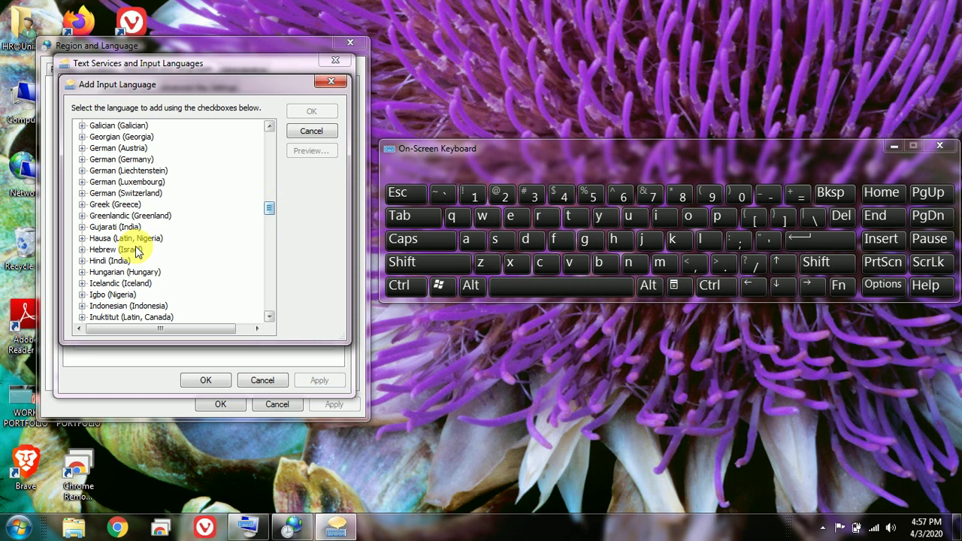
{"action": "left_click", "coordinate": [82, 262]}
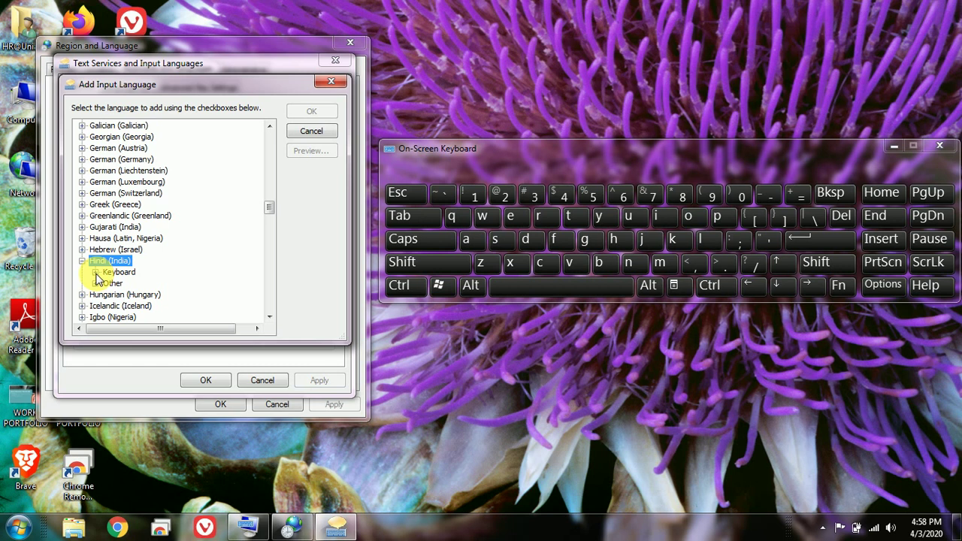
{"action": "left_click", "coordinate": [95, 274]}
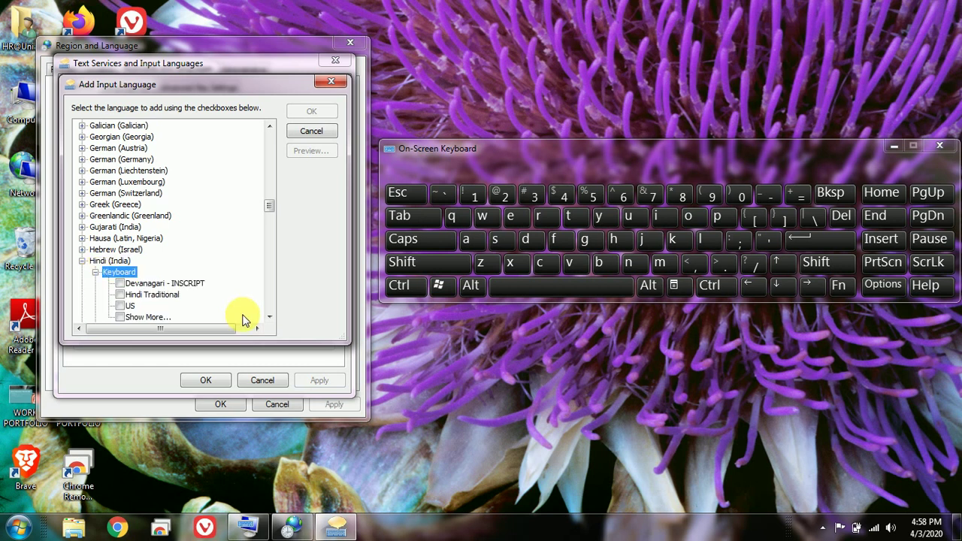
- Tick the Devanagari - INSCRIPT and Hindi Traditional keyboards and confirm
{"action": "left_click", "coordinate": [269, 317]}
{"action": "left_click", "coordinate": [269, 319]}
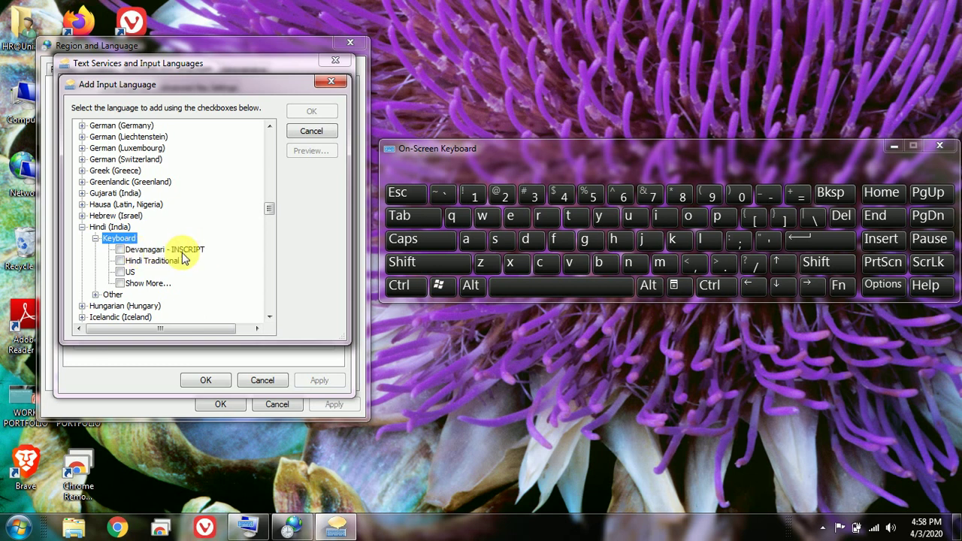
{"action": "left_click", "coordinate": [120, 250]}
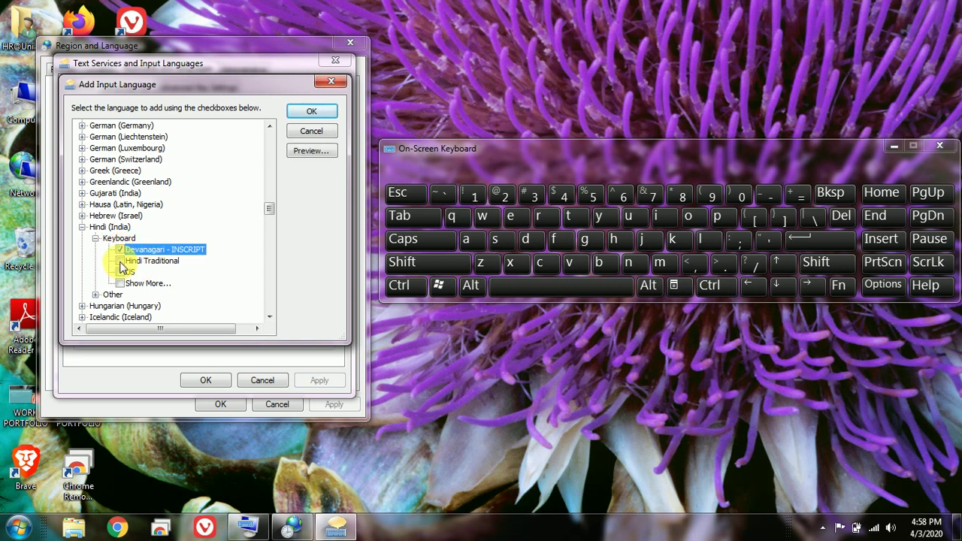
{"action": "left_click", "coordinate": [120, 262]}
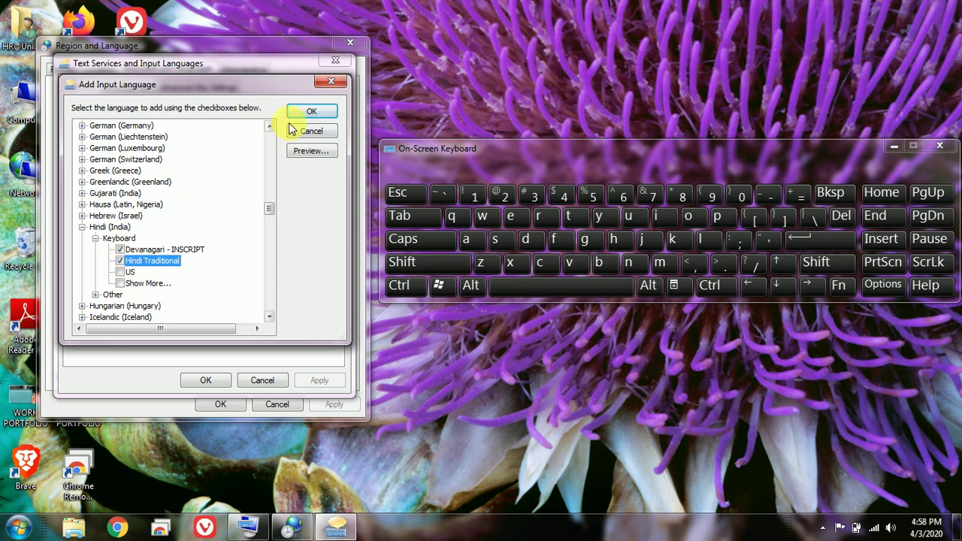
{"action": "left_click", "coordinate": [312, 111]}
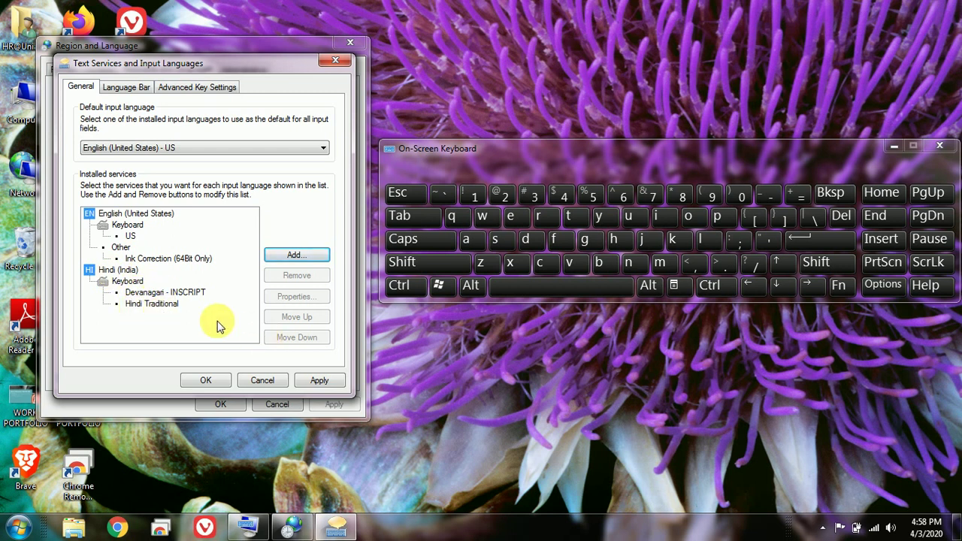
- Apply the Hindi keyboards and close Text Services and Region and Language with OK
{"action": "left_click", "coordinate": [319, 382]}
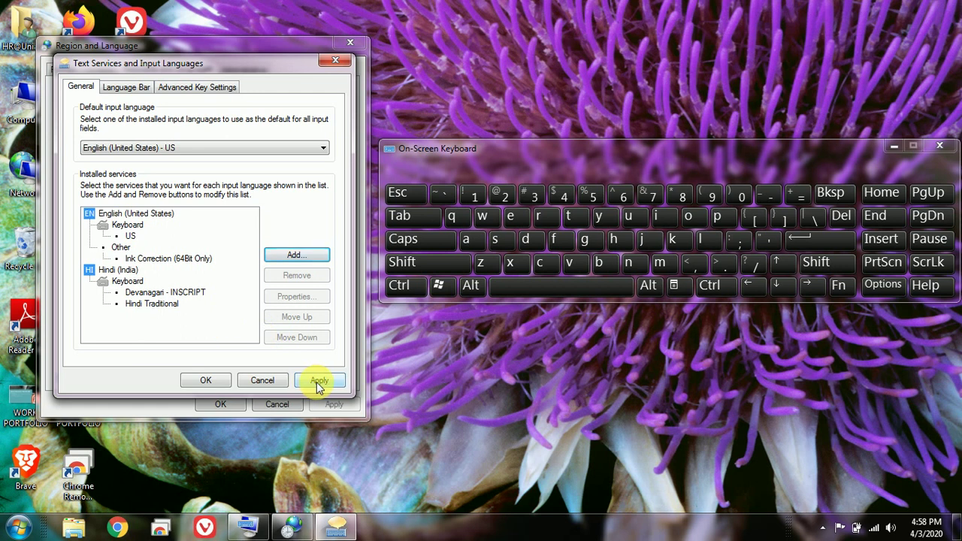
{"action": "left_click", "coordinate": [220, 384]}
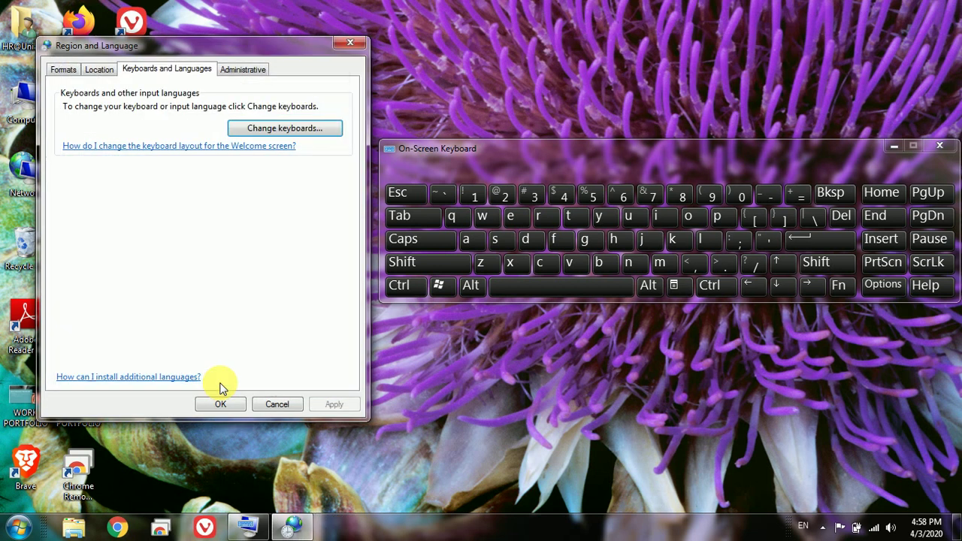
{"action": "left_click", "coordinate": [234, 402]}
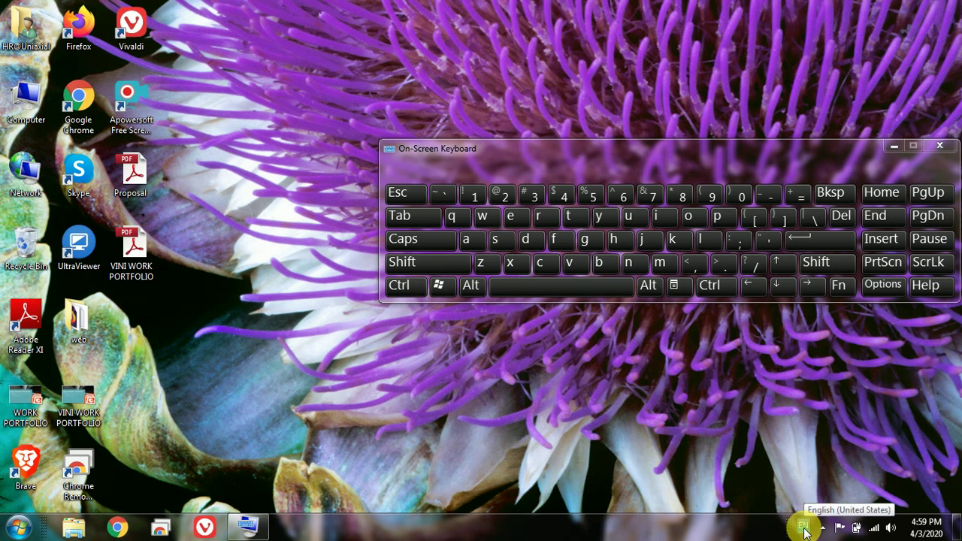
{"action": "left_click", "coordinate": [803, 527]}
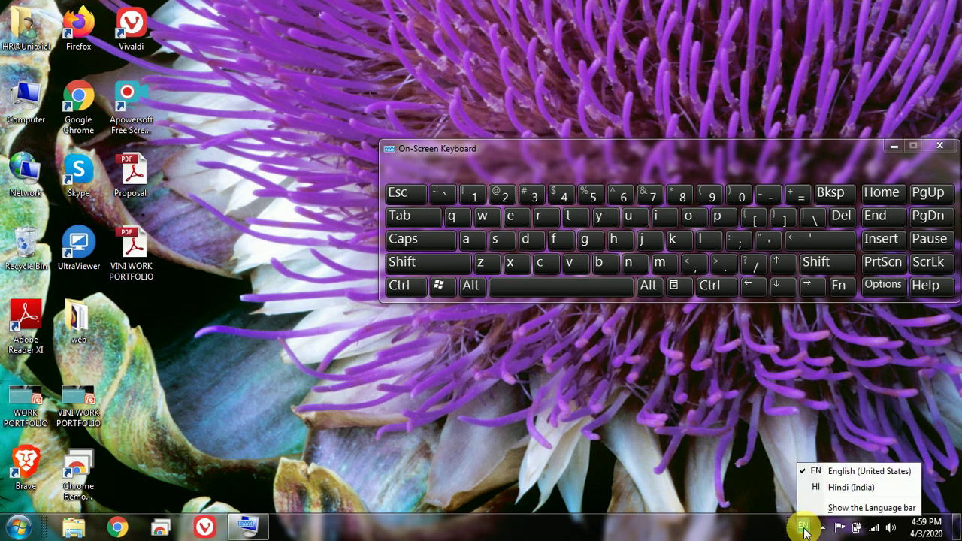
{"action": "left_click", "coordinate": [840, 488]}
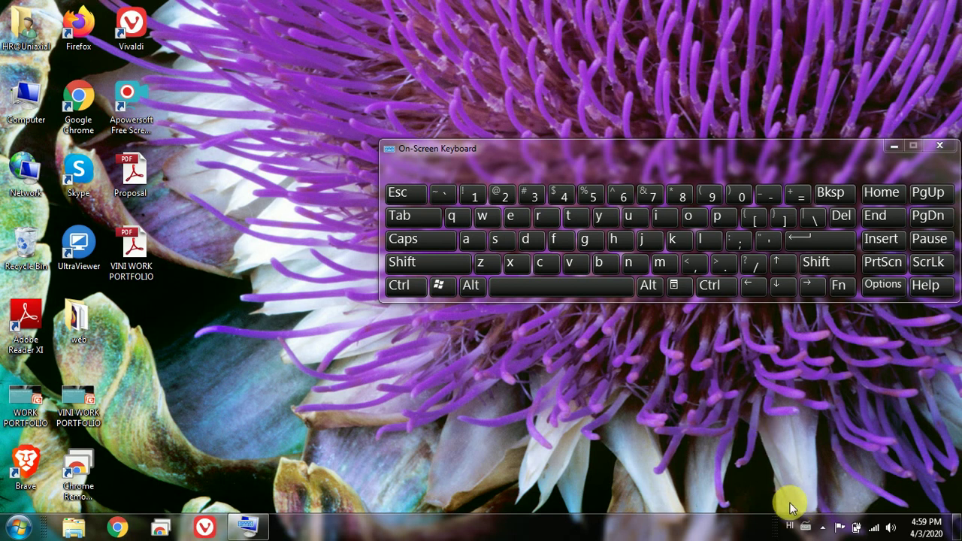
{"action": "left_click", "coordinate": [806, 529]}
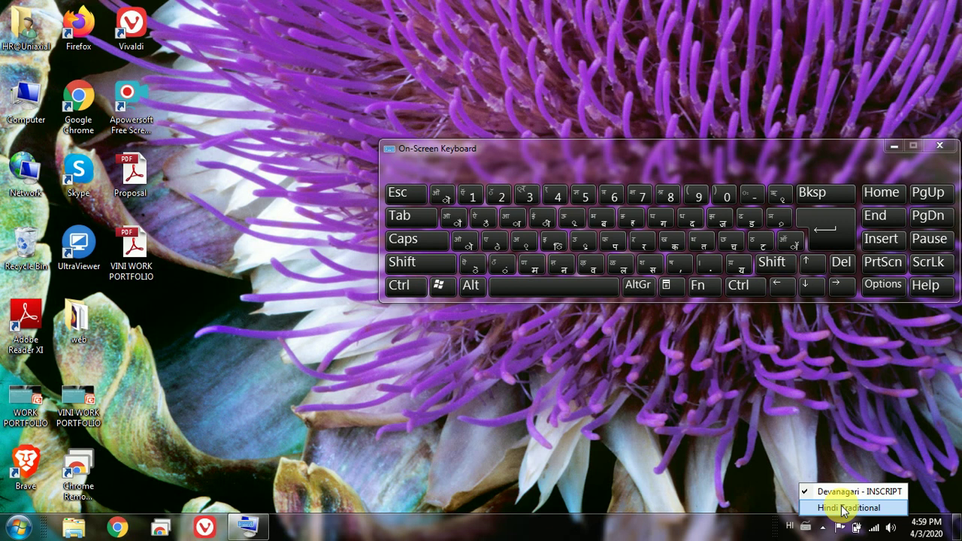
{"action": "left_click", "coordinate": [840, 507]}
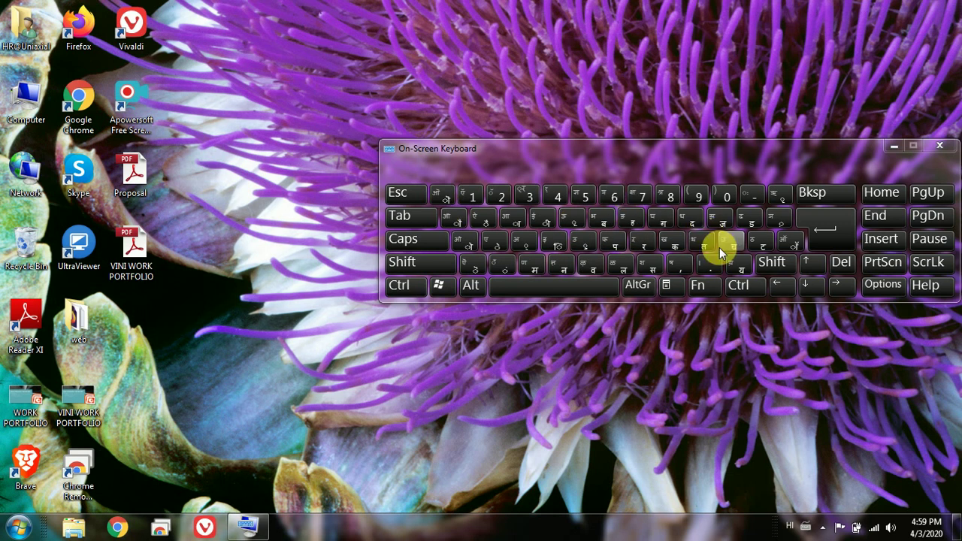
{"action": "key", "text": "alt+shift"}
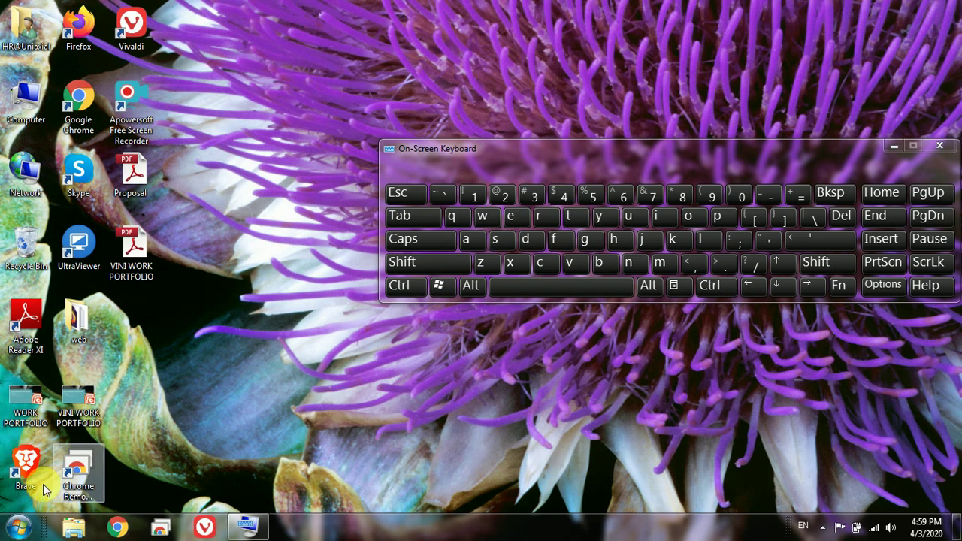
- Open a new Notepad document and switch the input language to Hindi (India)
{"action": "left_click", "coordinate": [18, 527]}
{"action": "left_click", "coordinate": [82, 250]}
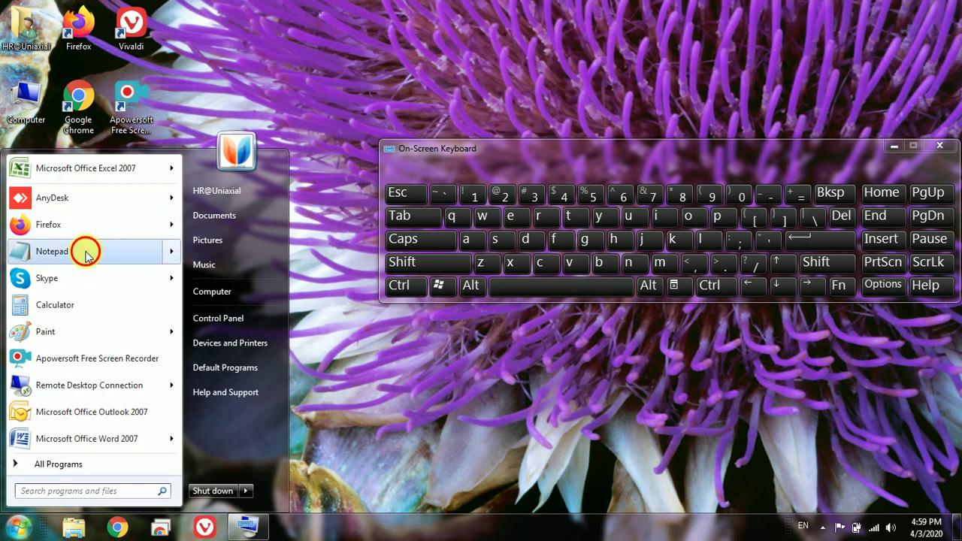
{"action": "left_click", "coordinate": [803, 526]}
{"action": "left_click", "coordinate": [844, 487]}
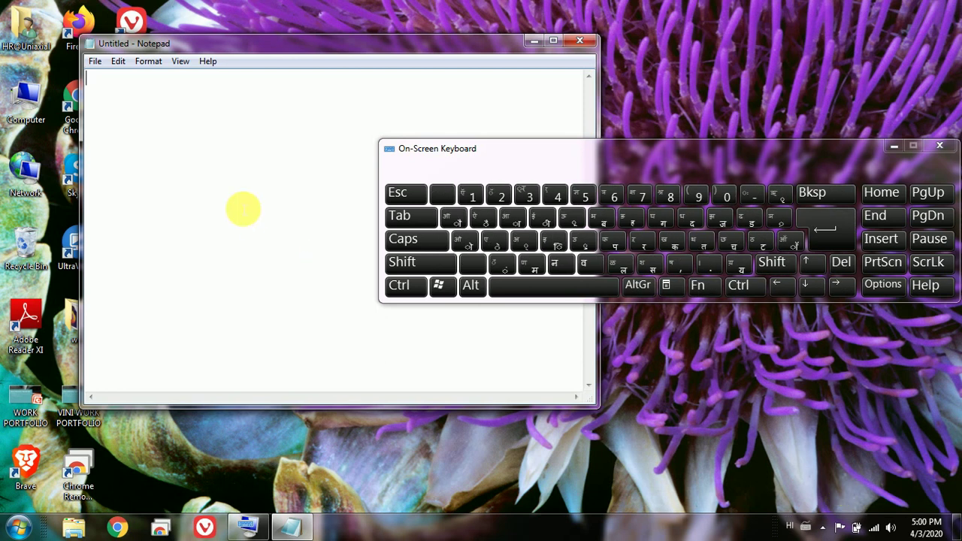
- Type two lines of Devanagari text in Notepad, then bring up Google Chrome
{"action": "type", "text": "पा"}
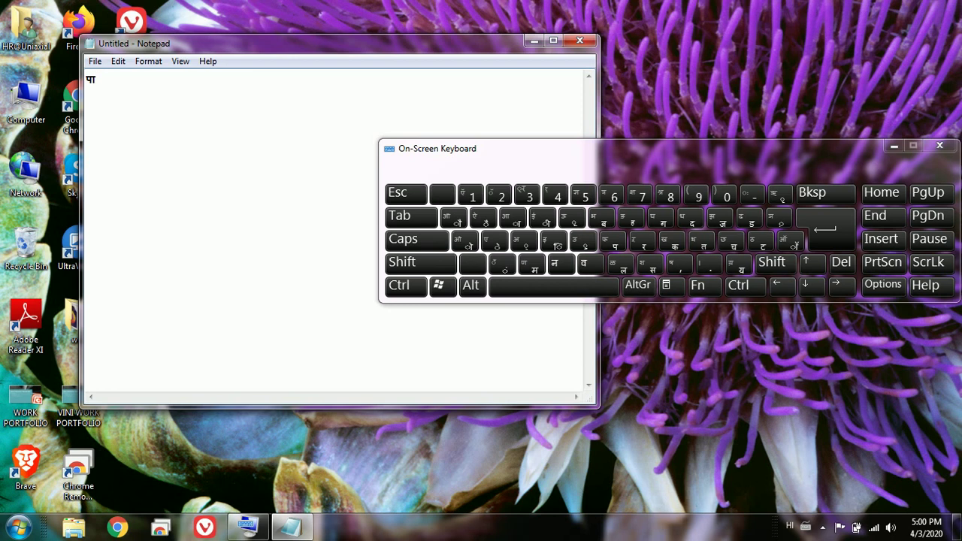
{"action": "type", "text": "तेरोक "}
{"action": "type", "text": "परेप्पेकरप्"}
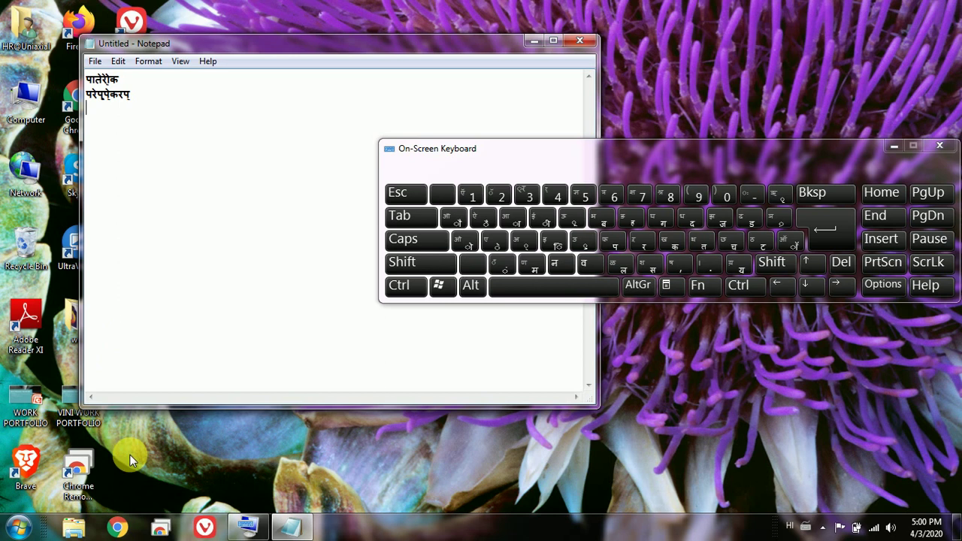
{"action": "left_click", "coordinate": [118, 527]}
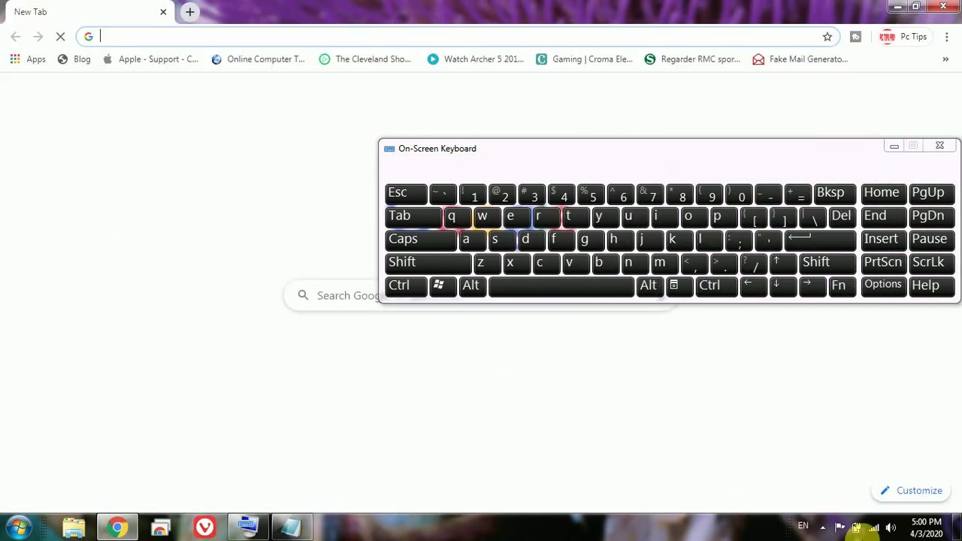
- Switch input to Hindi (India) and search Google for पोषण from Chrome's address bar
{"action": "left_click", "coordinate": [803, 527]}
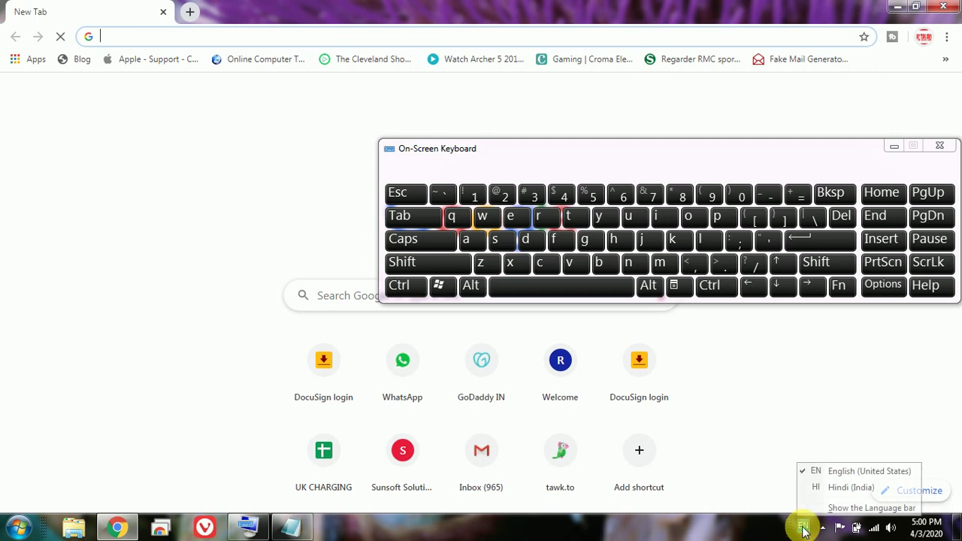
{"action": "left_click", "coordinate": [831, 487]}
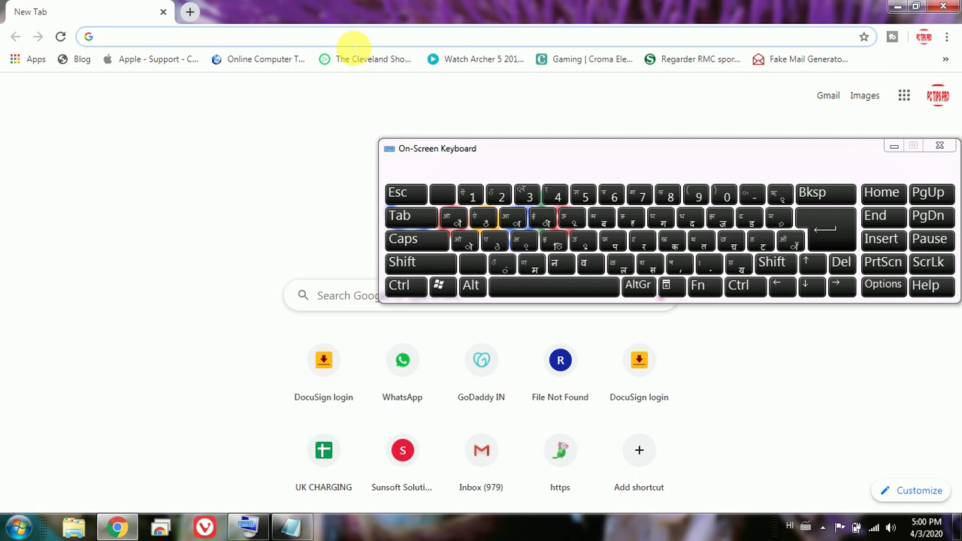
{"action": "type", "text": "पोषण"}
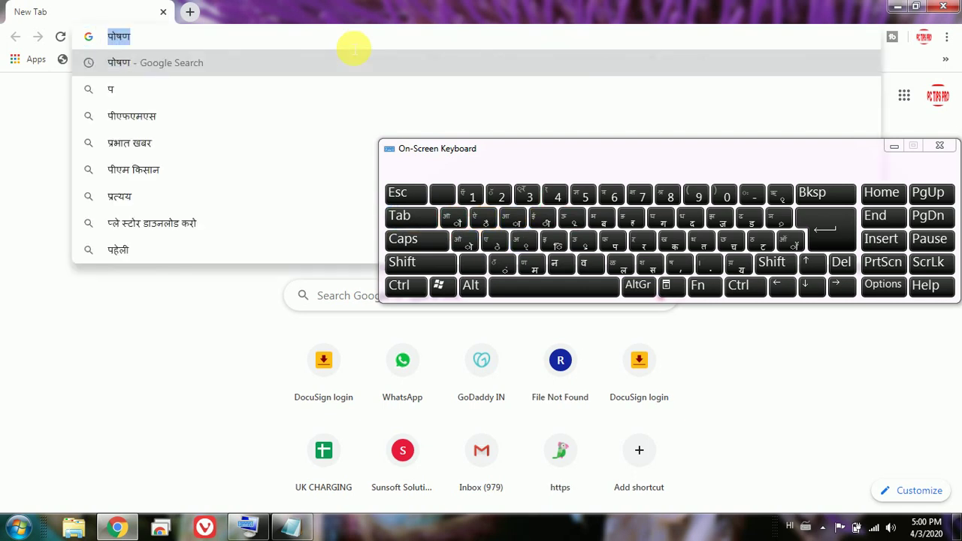
{"action": "key", "text": "Return"}
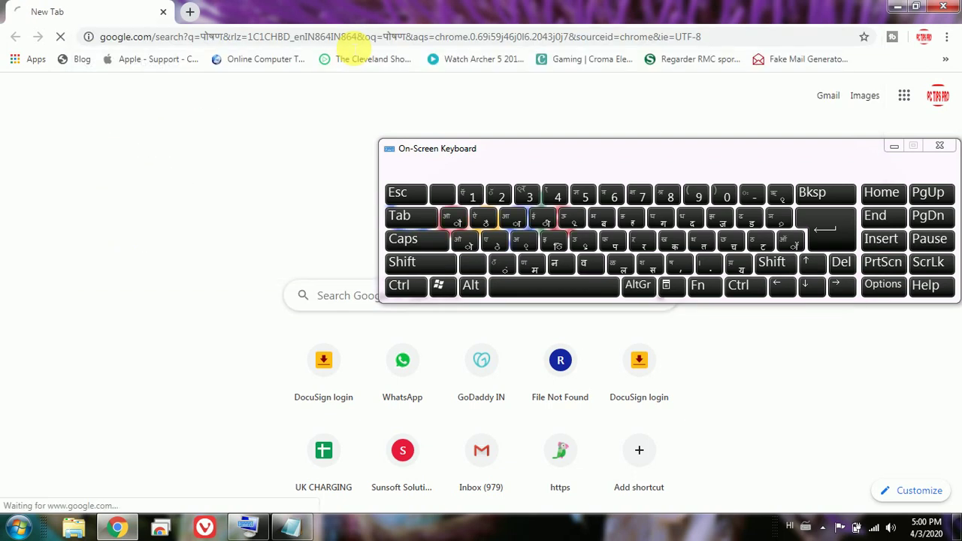